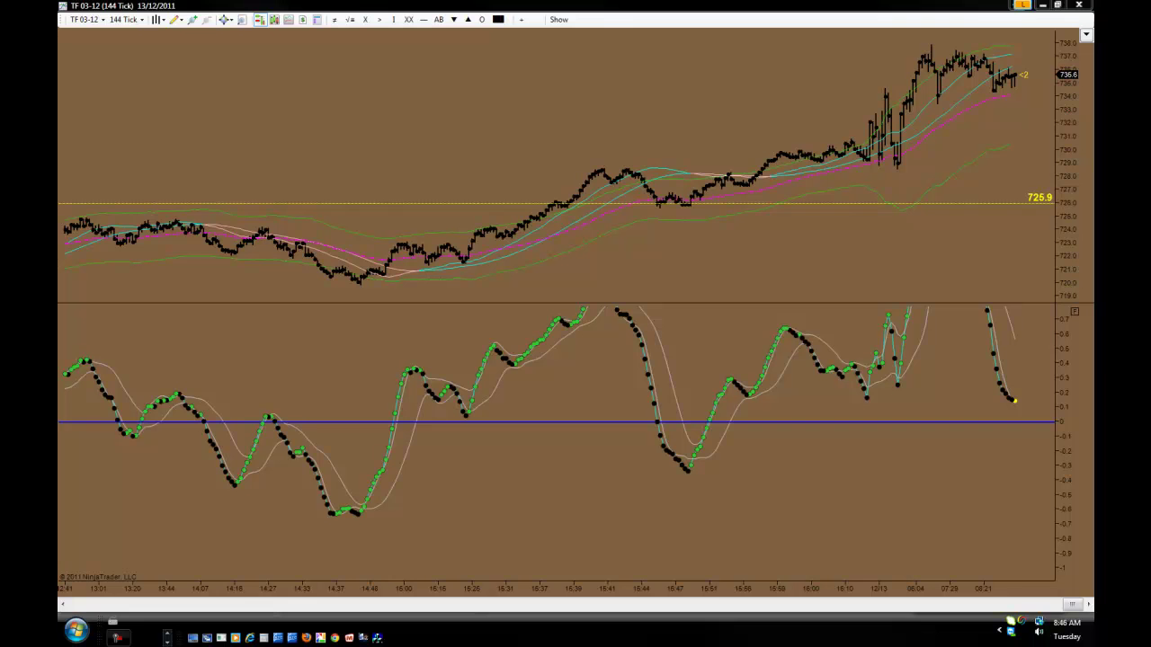
Restore the maximized 144-tick TF 03-12 chart to reveal the tiled tick-chart layout.
left_click(1055, 7)
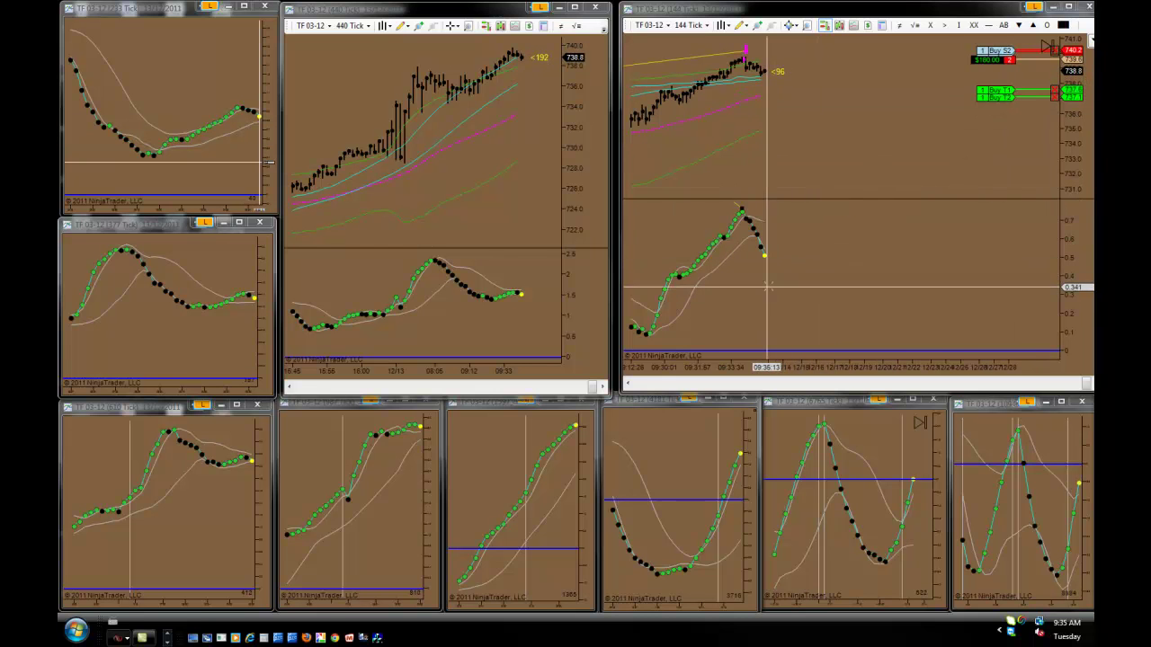
Maximize the 144-tick chart and anchor a Fibonacci retracement at the 728.4 swing low.
left_click(1068, 6)
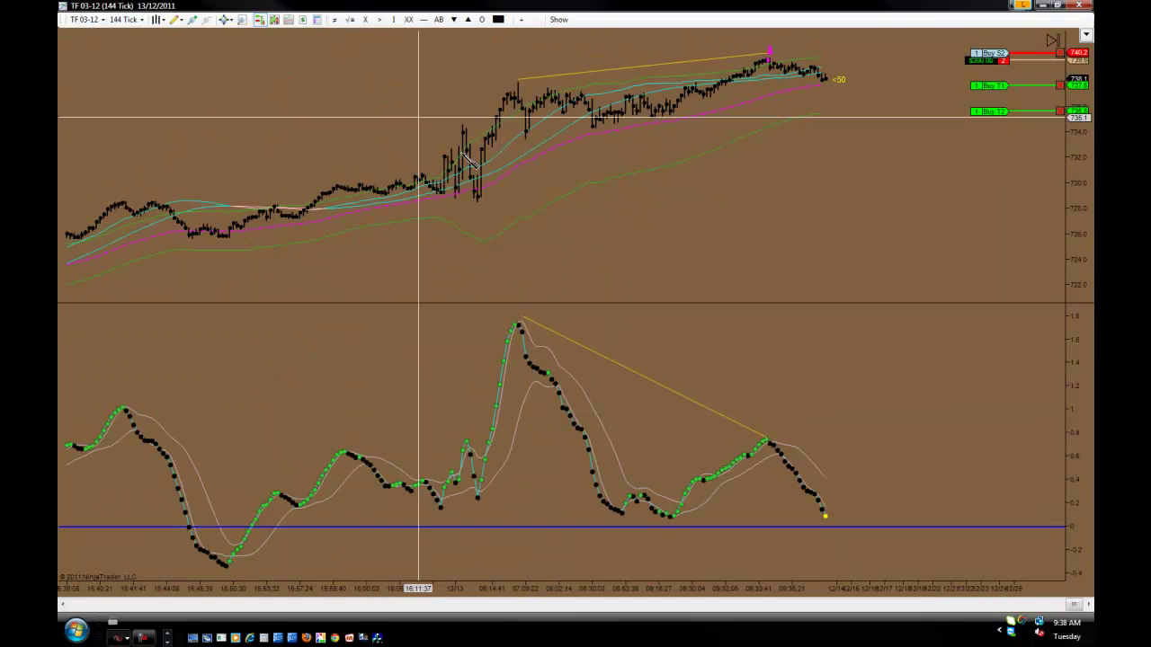
left_click(490, 202)
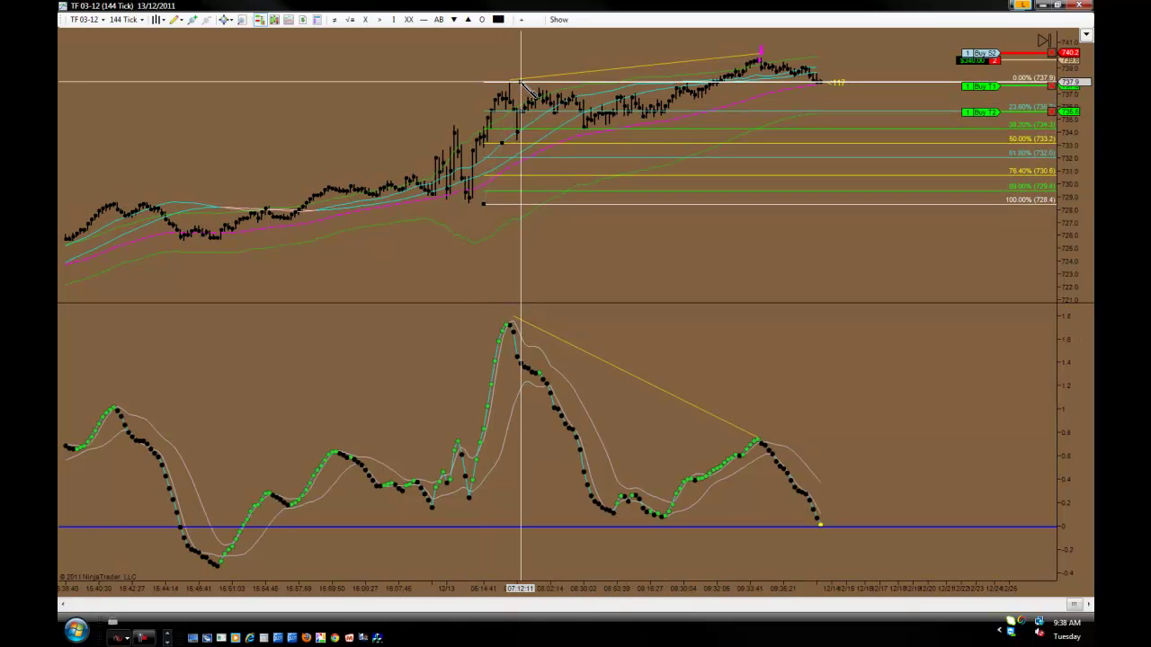
Finish and delete the Fibonacci retracement, then lower the short's stop order to 739.4.
left_click(577, 55)
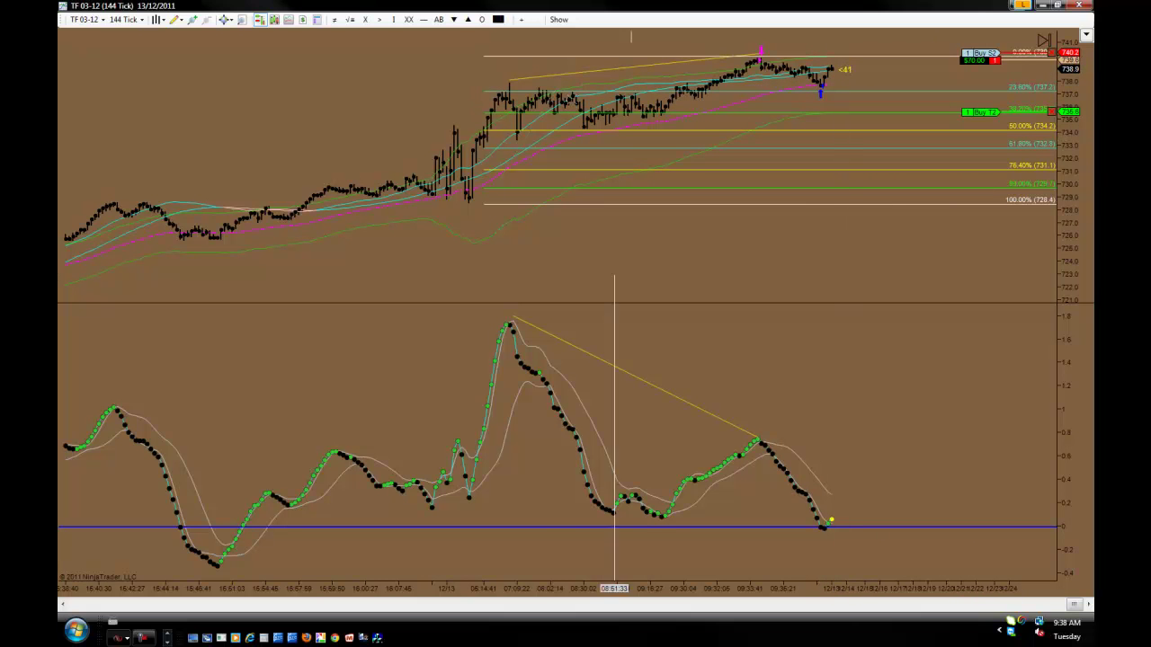
key("Delete")
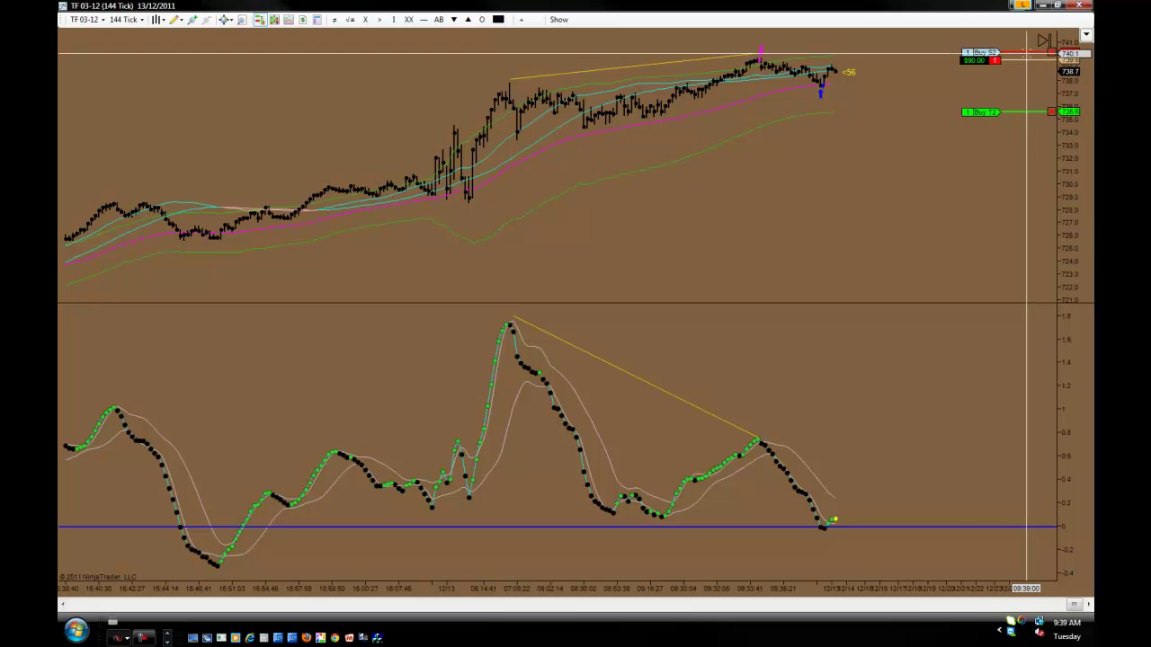
left_click_drag(1026, 53, 1027, 63)
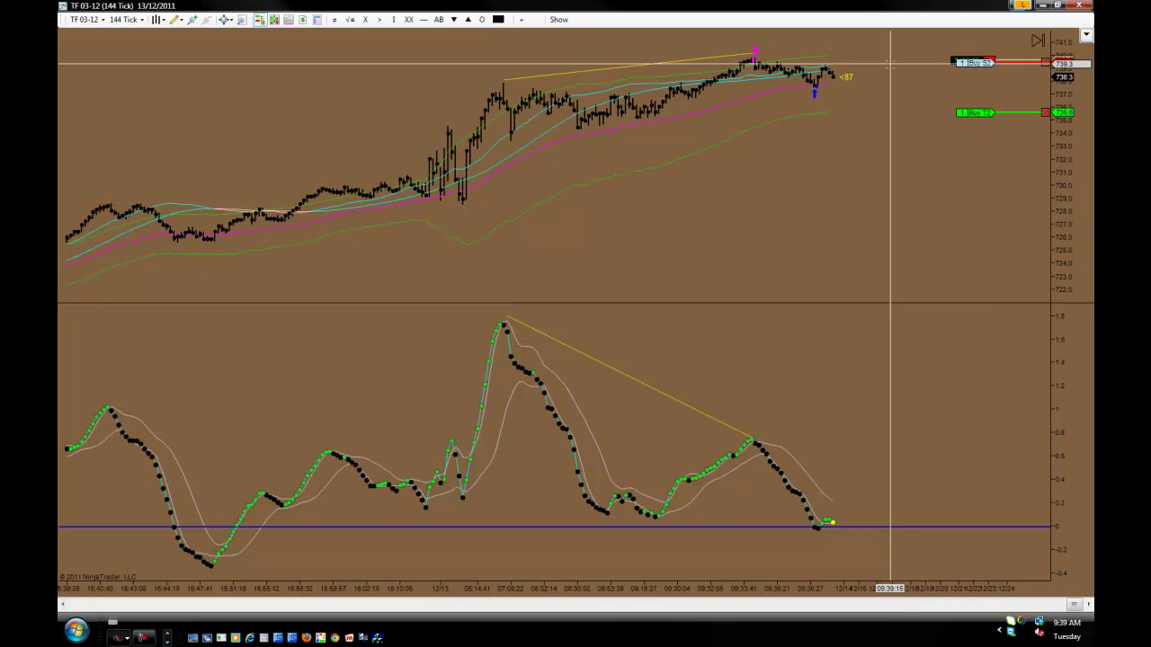
Restore the chart window, then place and remove a Fibonacci extension on the 144-tick chart.
left_click(1058, 7)
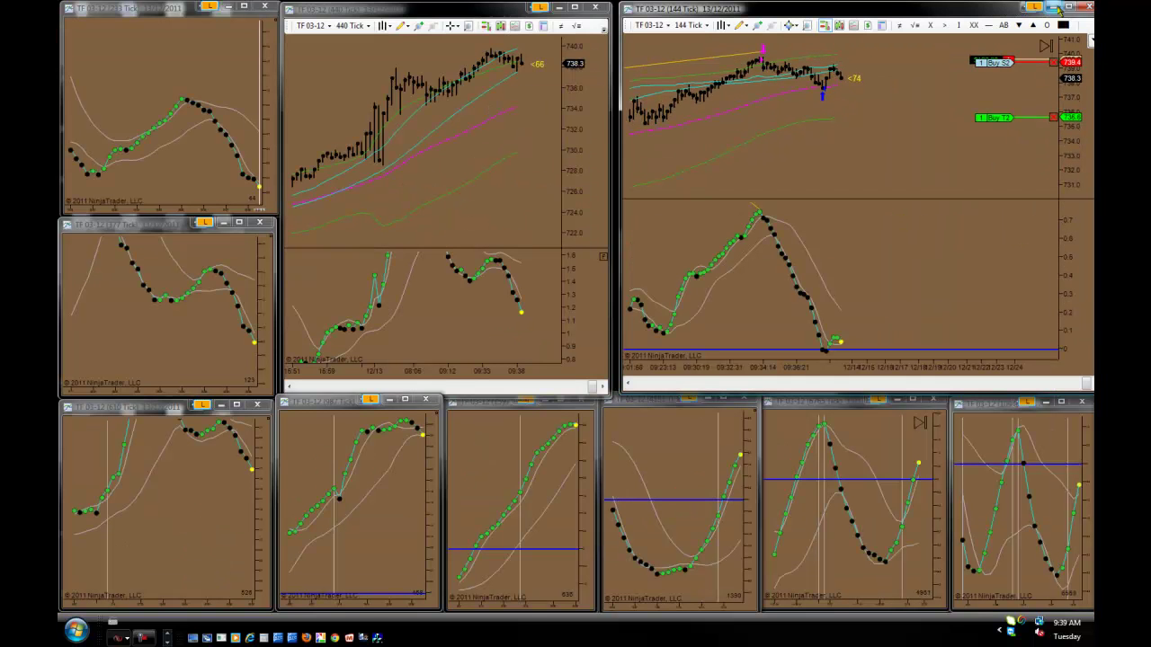
left_click(742, 27)
left_click(764, 180)
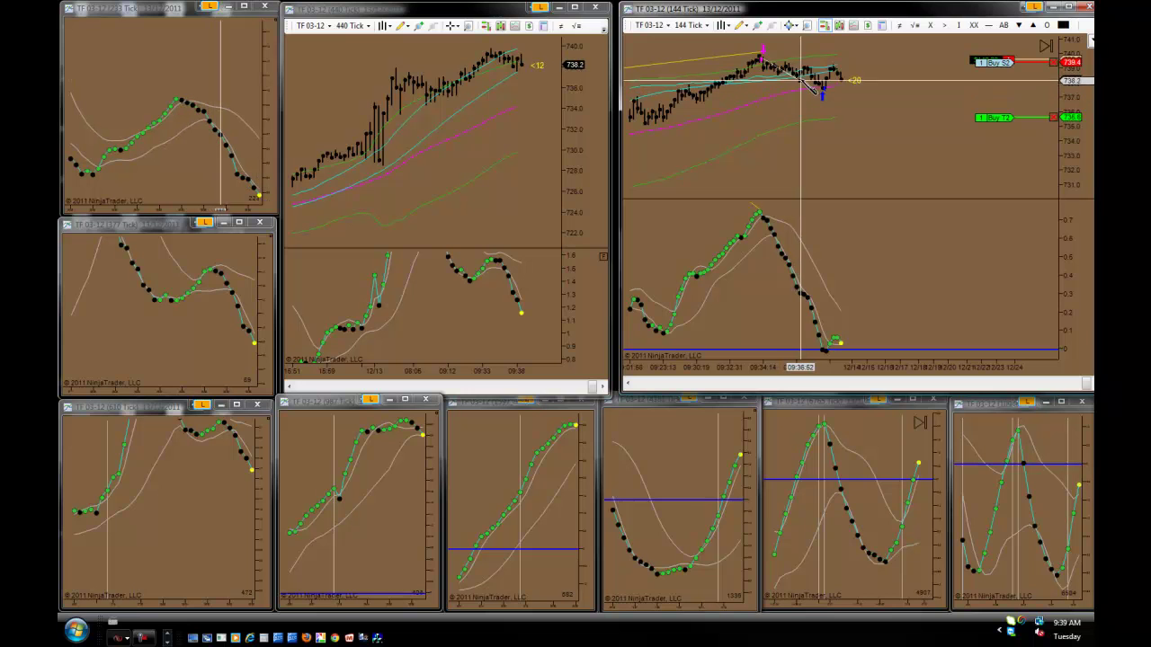
left_click(806, 70)
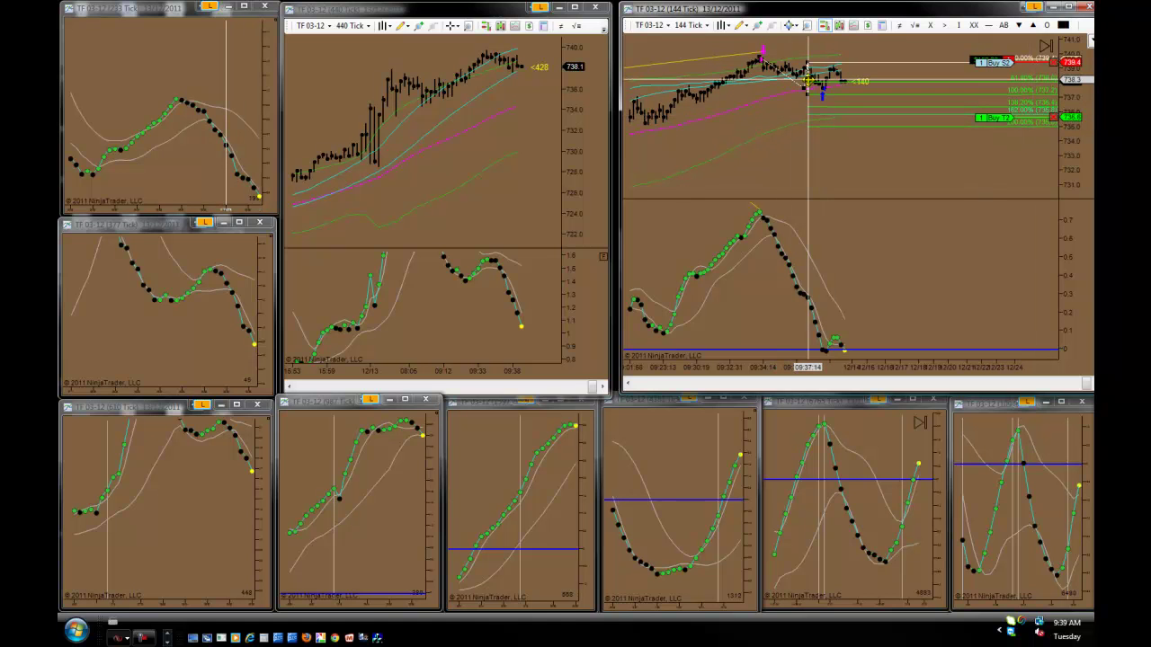
key("Escape")
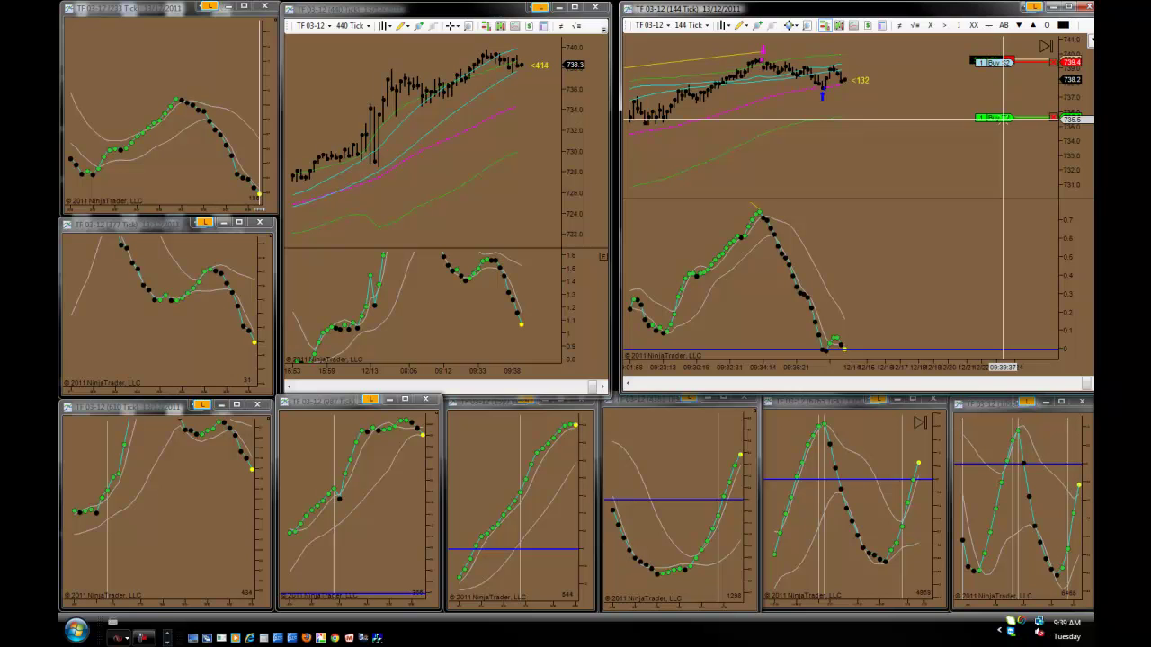
Bring the 987, 440, 610 and 1597-tick charts into focus in turn, ending on 987.
left_click(435, 478)
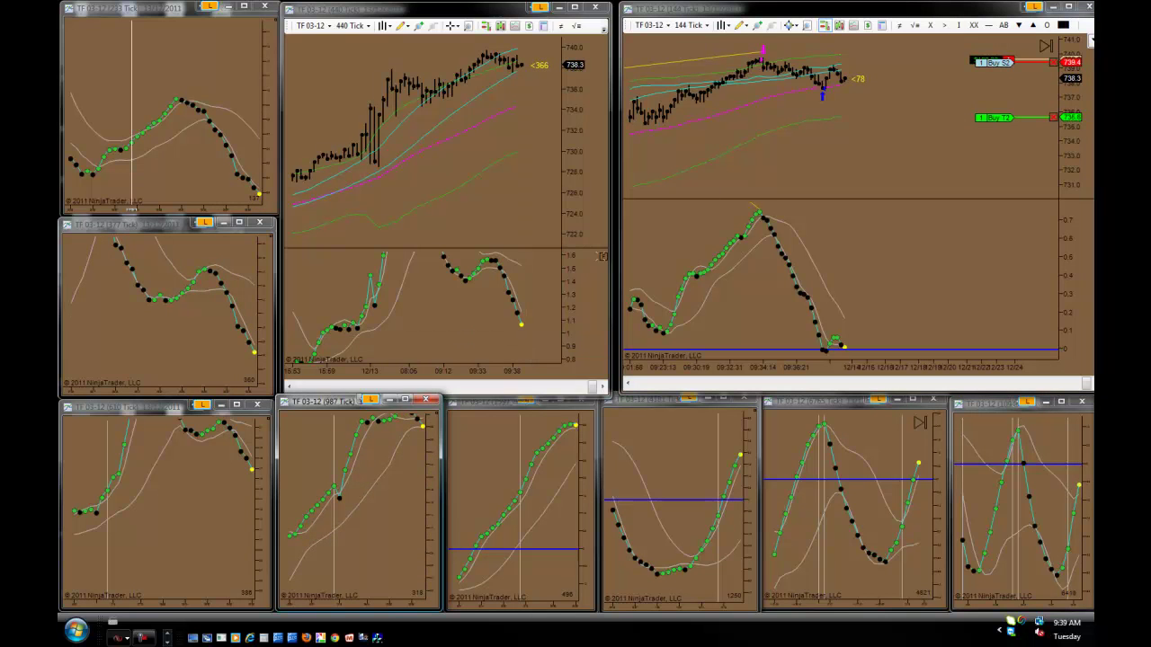
left_click(359, 392)
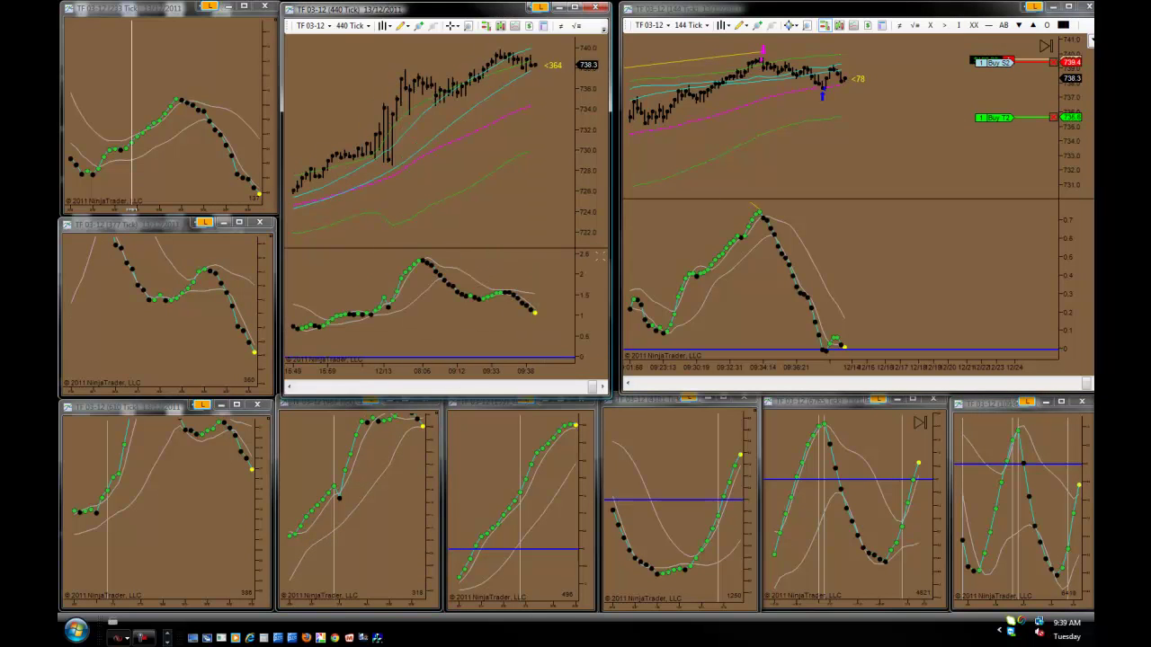
left_click(266, 505)
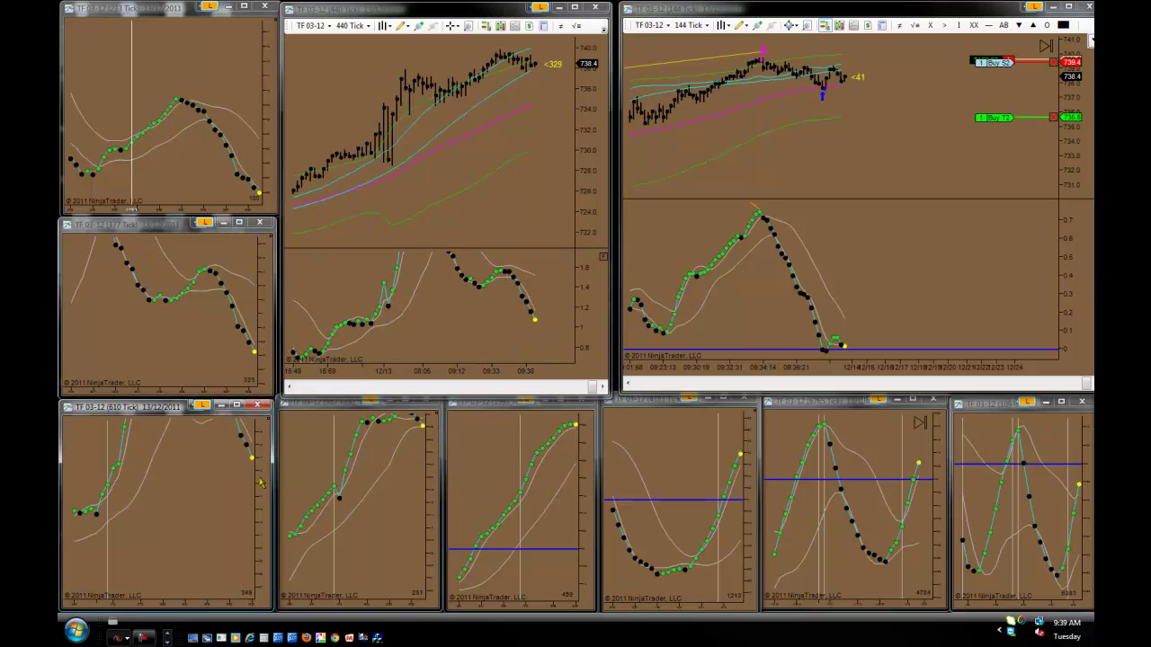
left_click(577, 460)
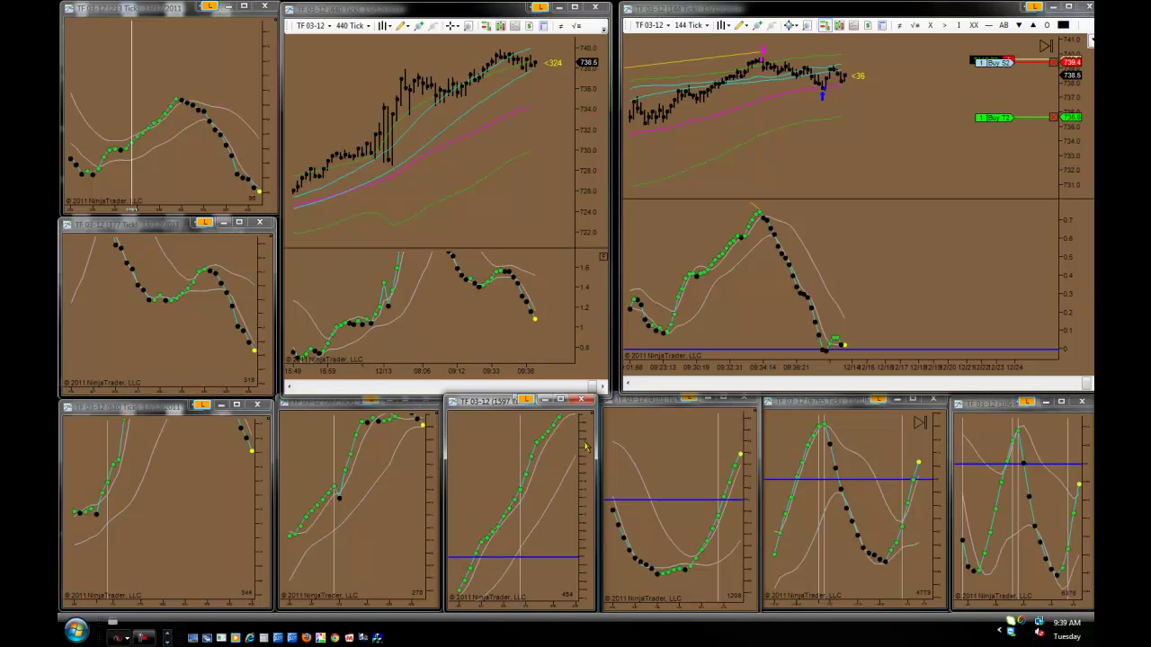
left_click(392, 497)
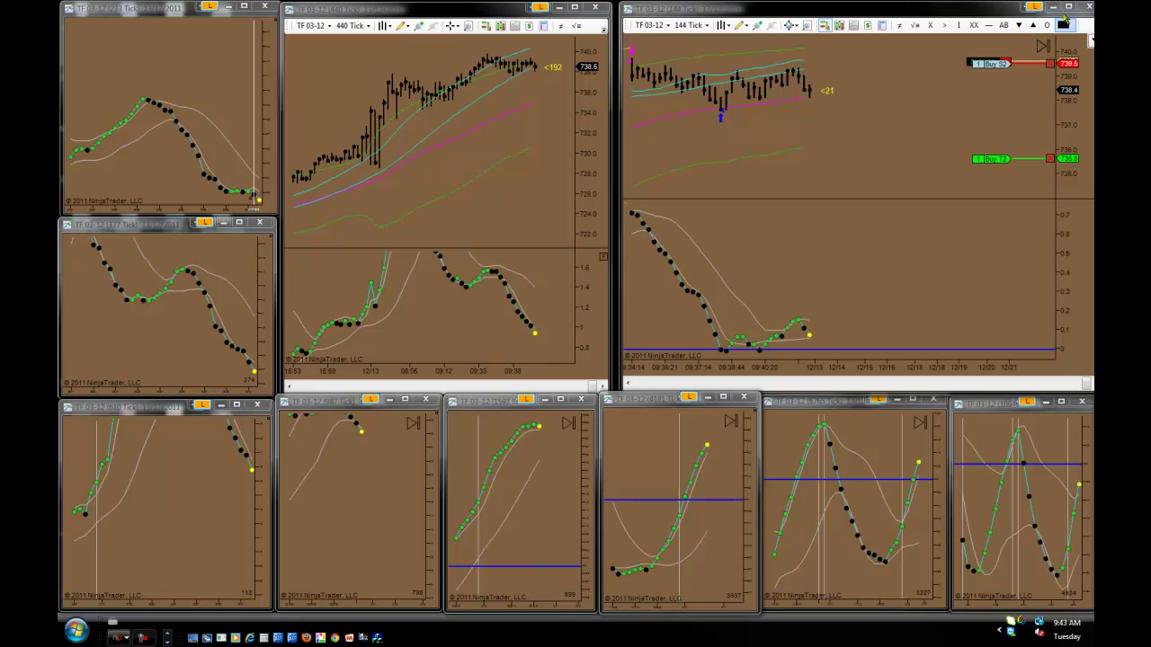
Maximize the 144-tick chart and draw a cyan rectangle over the recent price range down to about 734.
left_click(1069, 7)
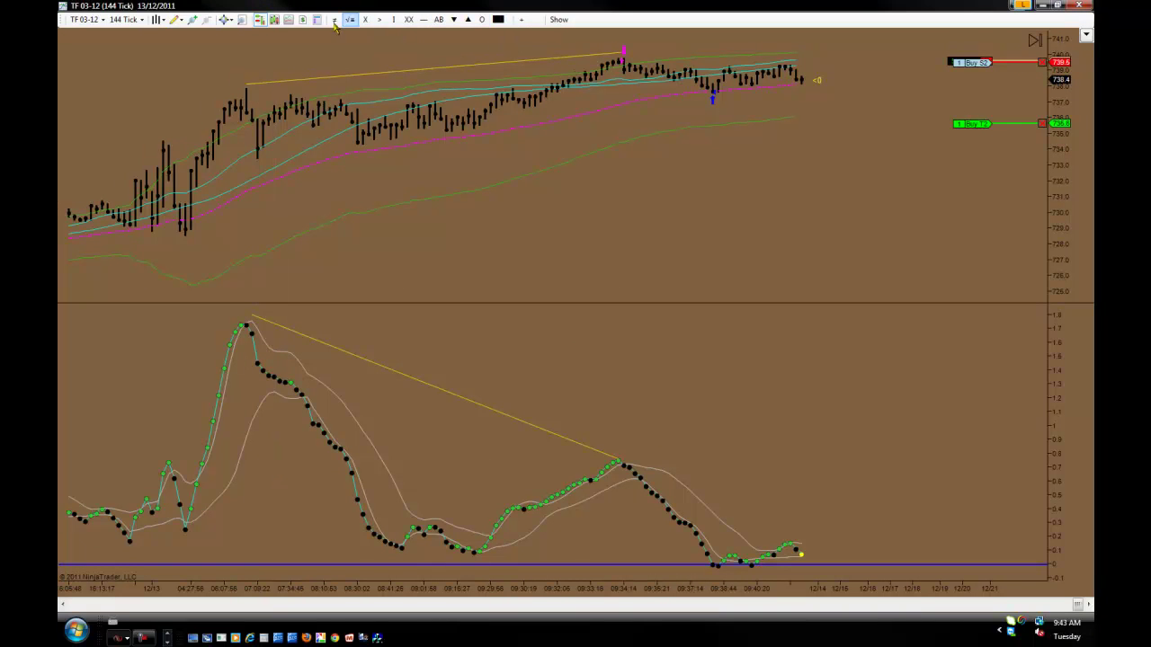
left_click(183, 20)
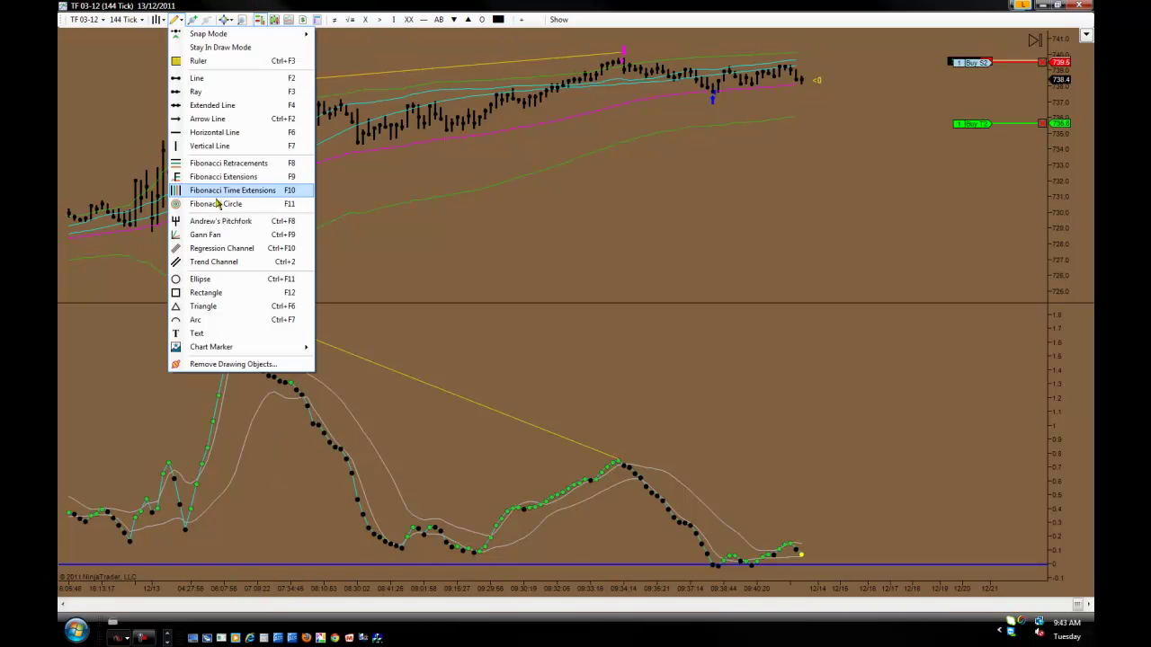
left_click(228, 293)
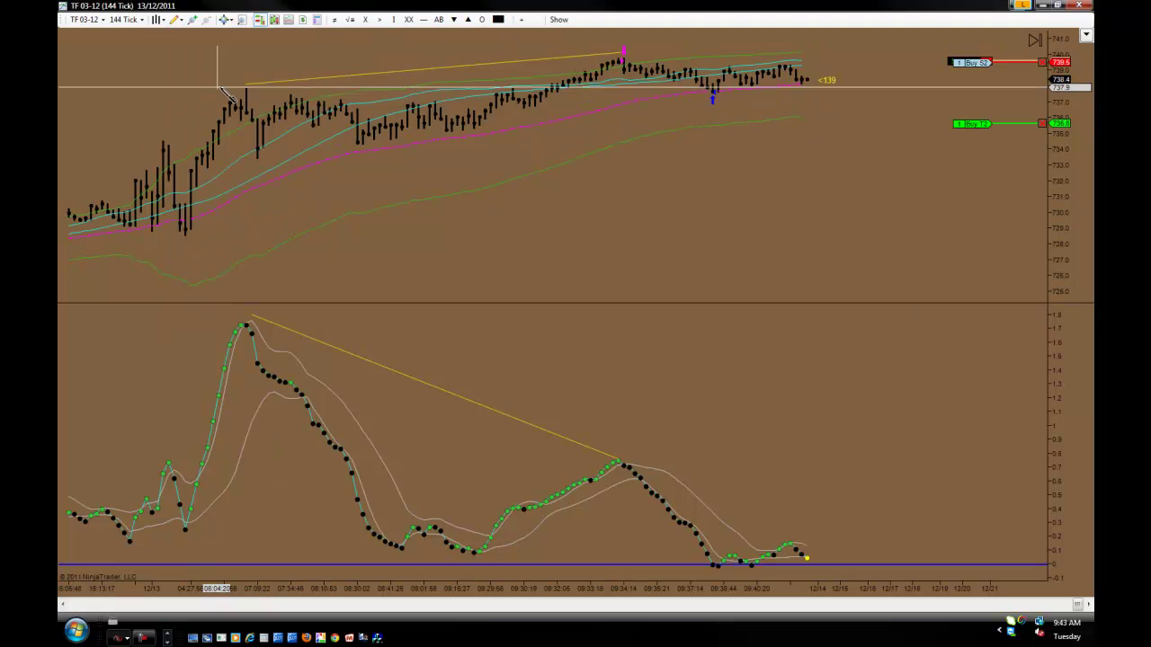
left_click(234, 87)
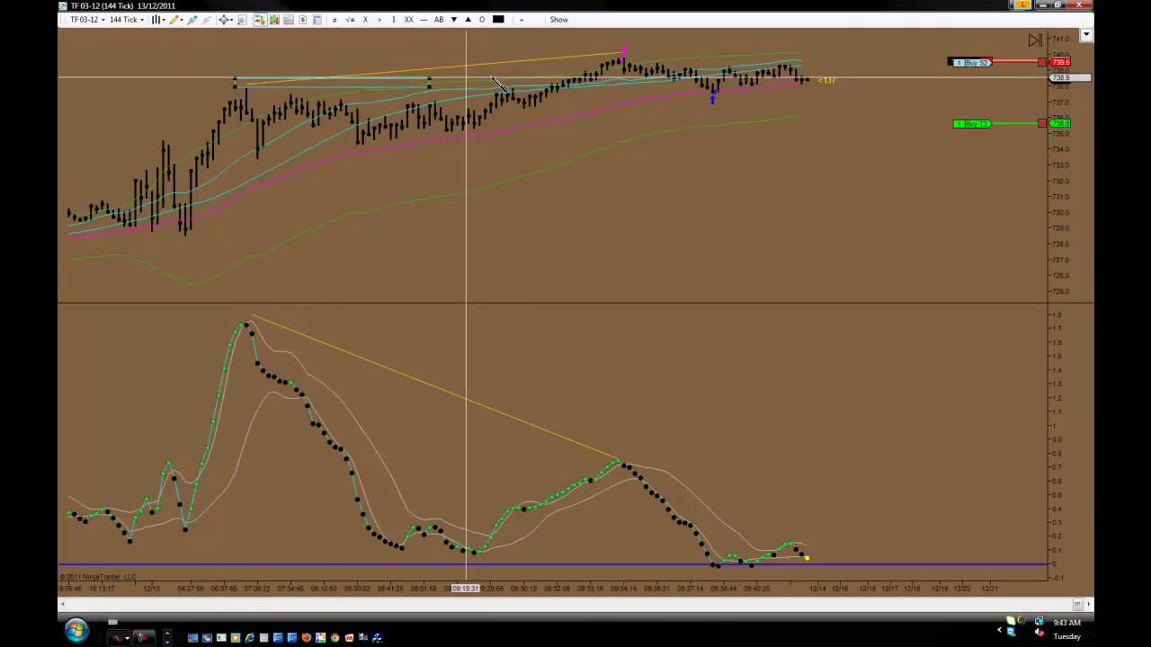
left_click(807, 75)
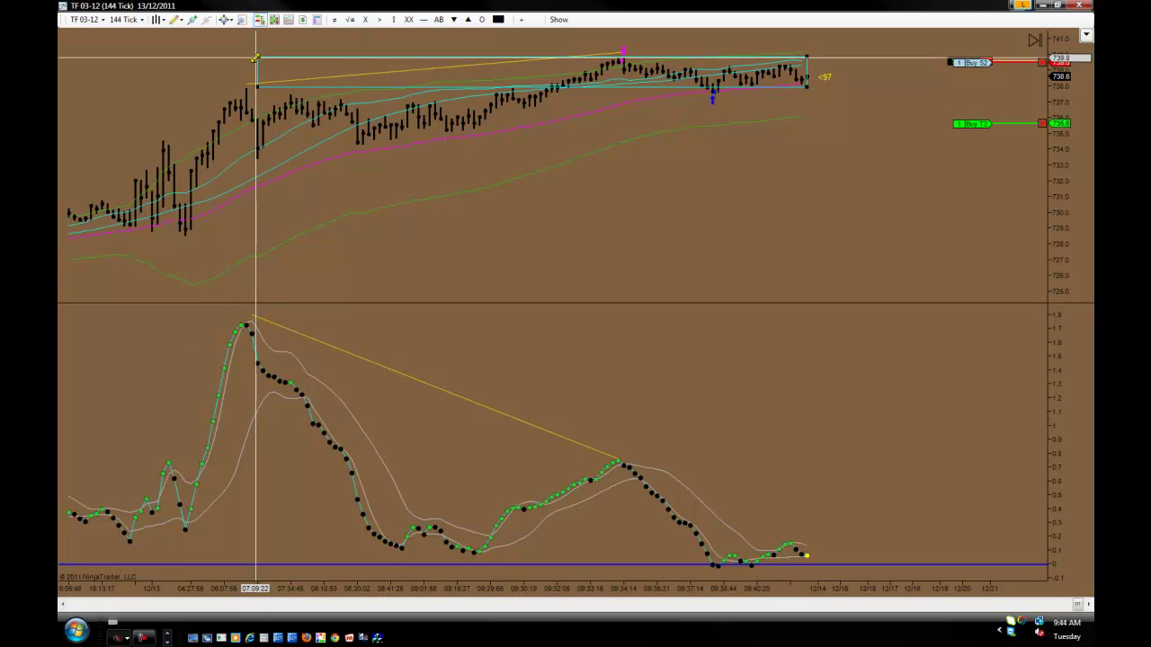
left_click(257, 57)
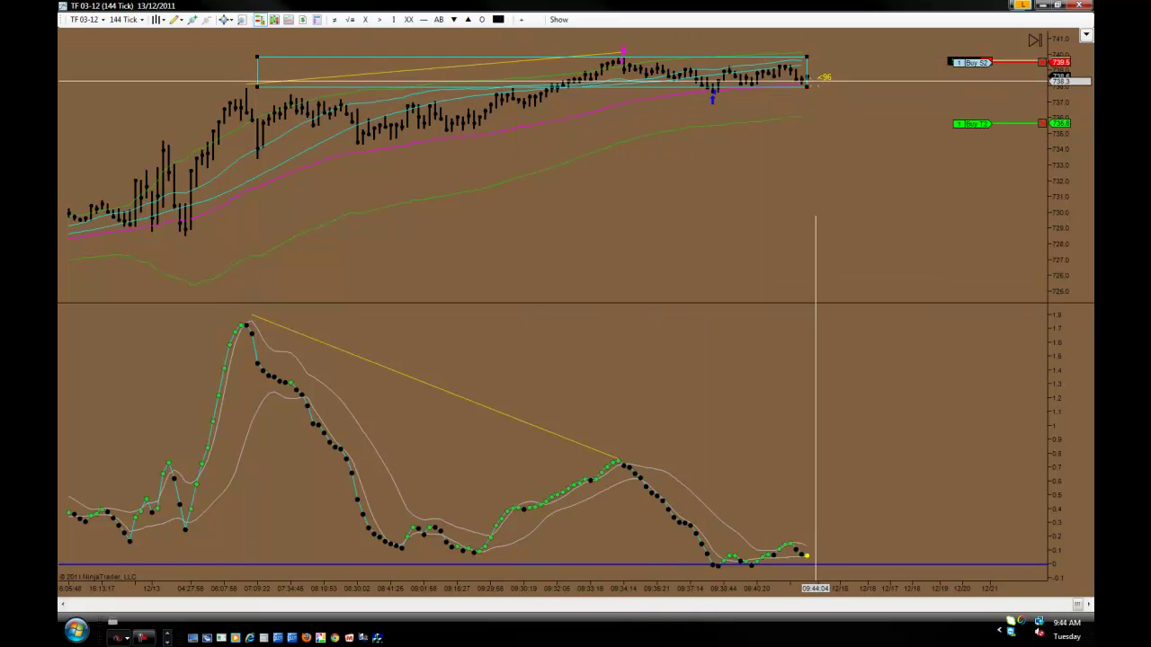
left_click_drag(807, 85, 811, 145)
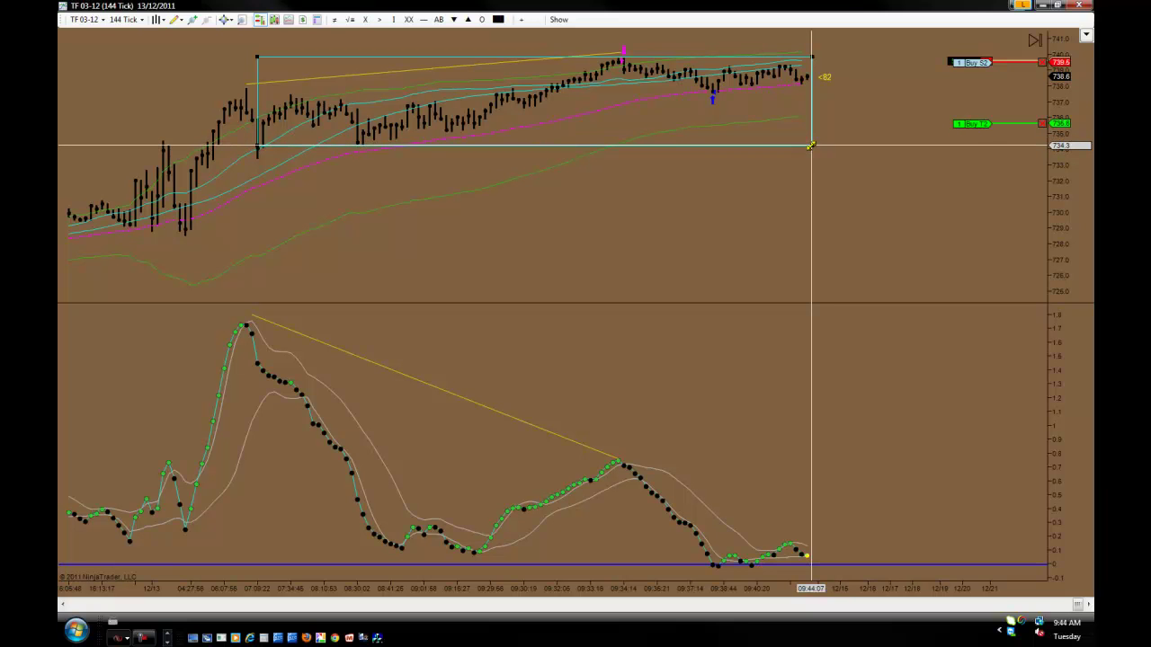
left_click_drag(811, 145, 812, 145)
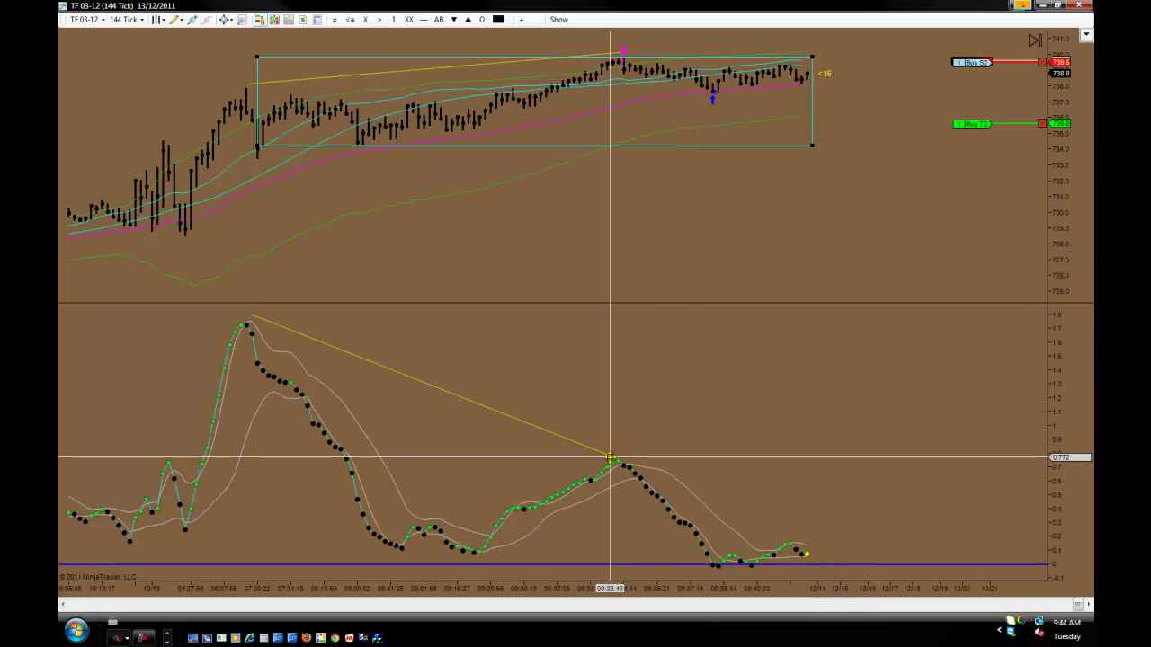
Extend the oscillator trendline to the latest bars and restore the tiled layout.
left_click_drag(617, 460, 800, 540)
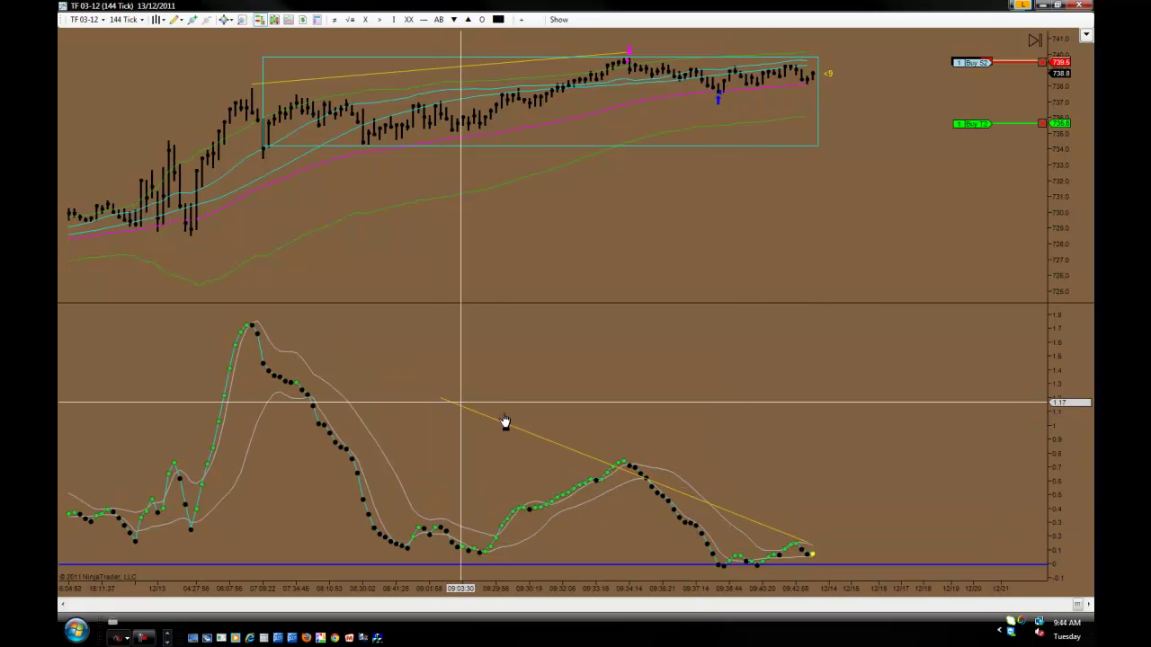
scroll(506, 419, "up", 3)
scroll(602, 431, "down", 5)
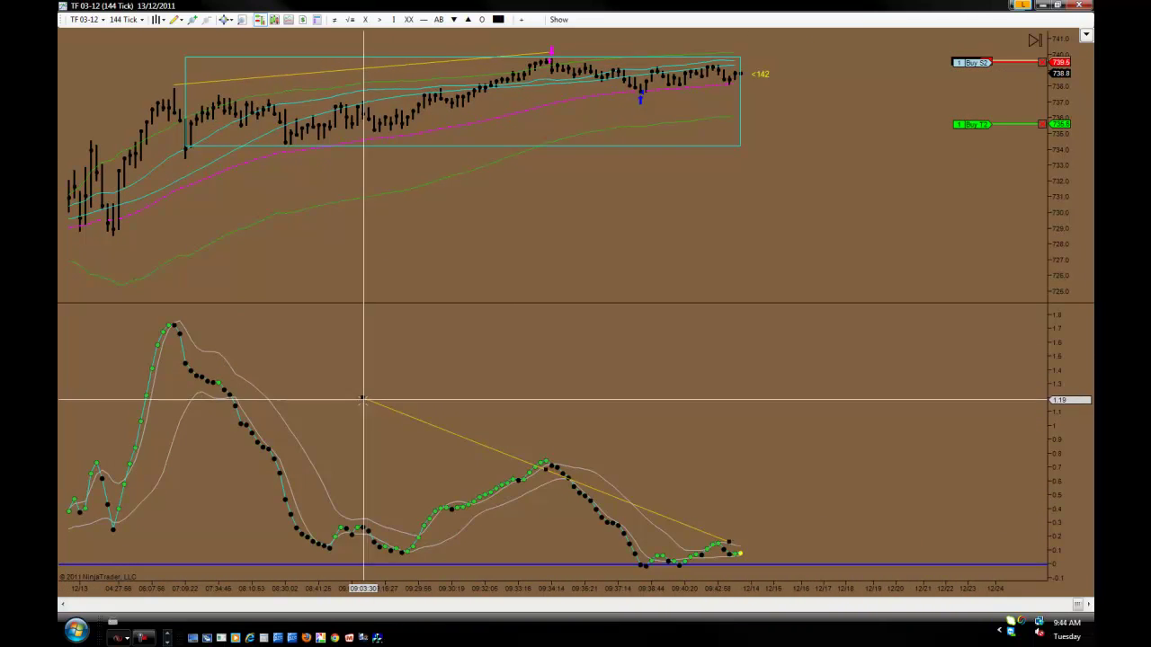
scroll(485, 432, "up", 4)
scroll(837, 296, "down", 1)
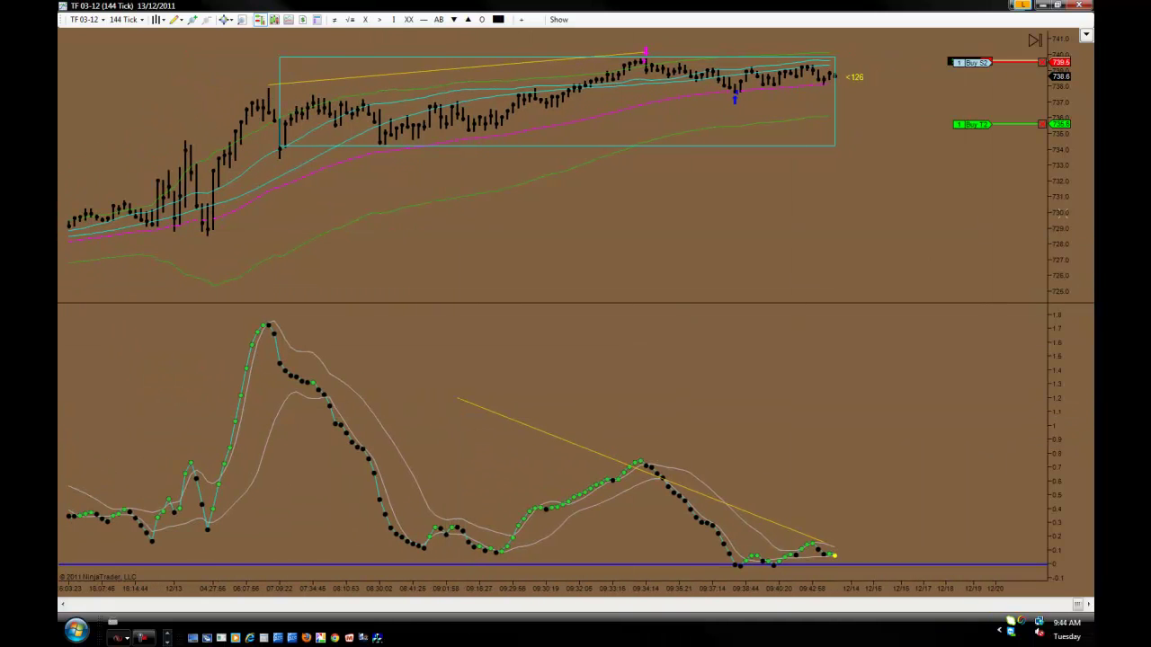
left_click(1057, 5)
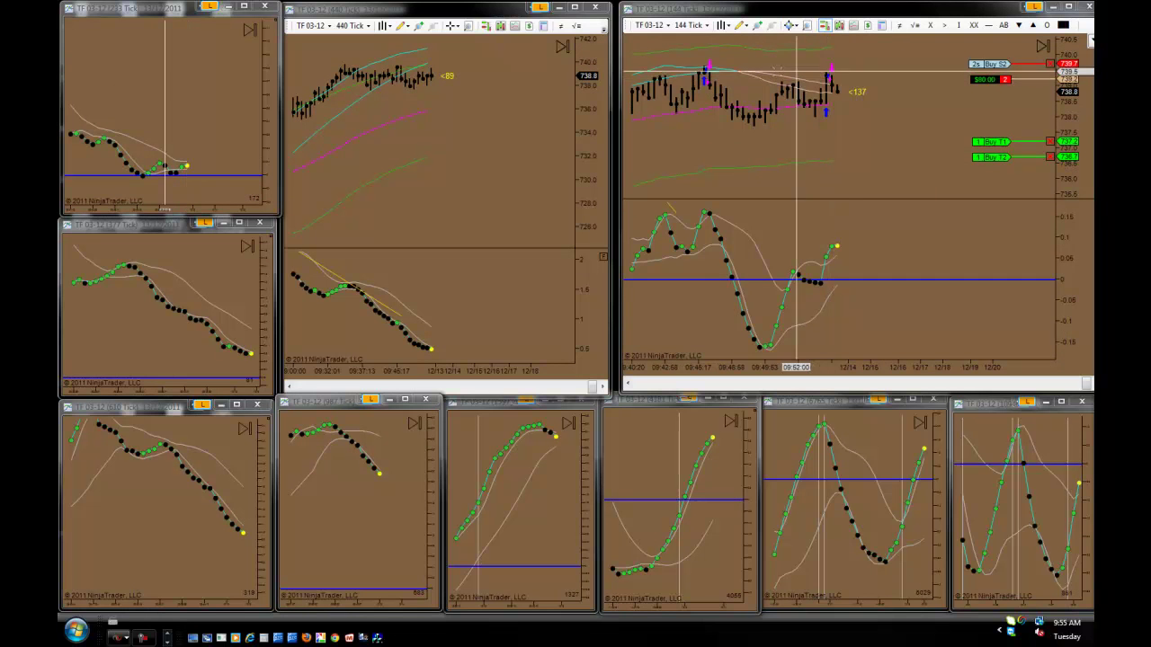
Maximize the 144-tick chart showing the 2-contract short with its stop and two buy targets.
left_click(1072, 7)
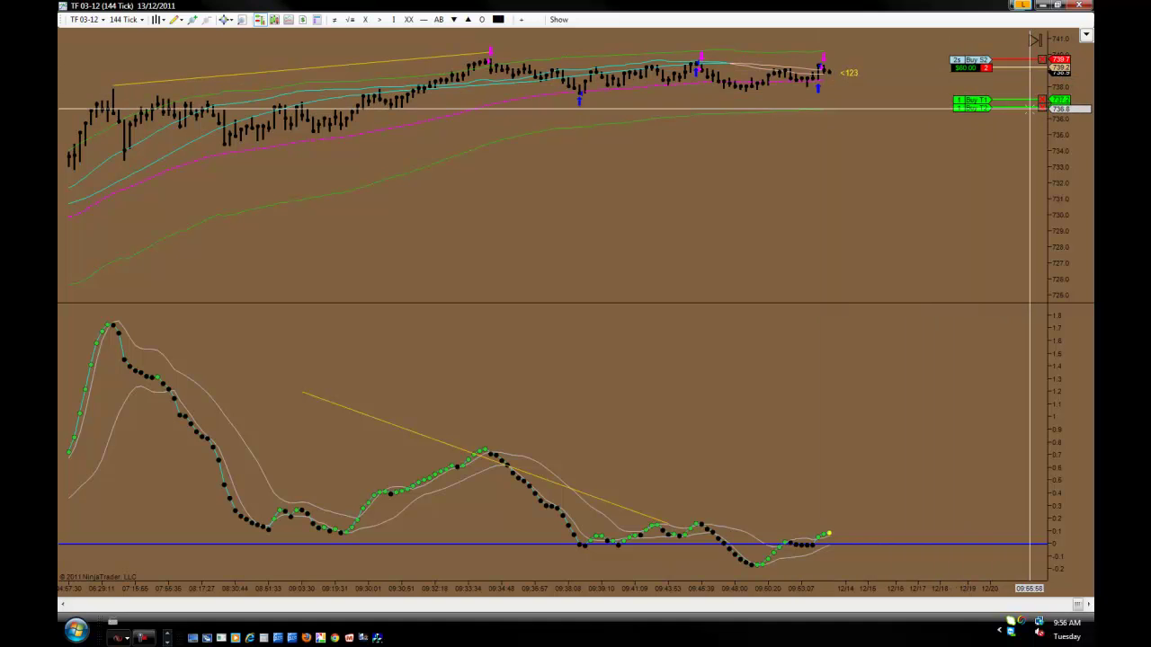
Lower the Buy T2 target to 734.8 and restore the tiled multi-chart layout.
left_click_drag(1027, 108, 1028, 138)
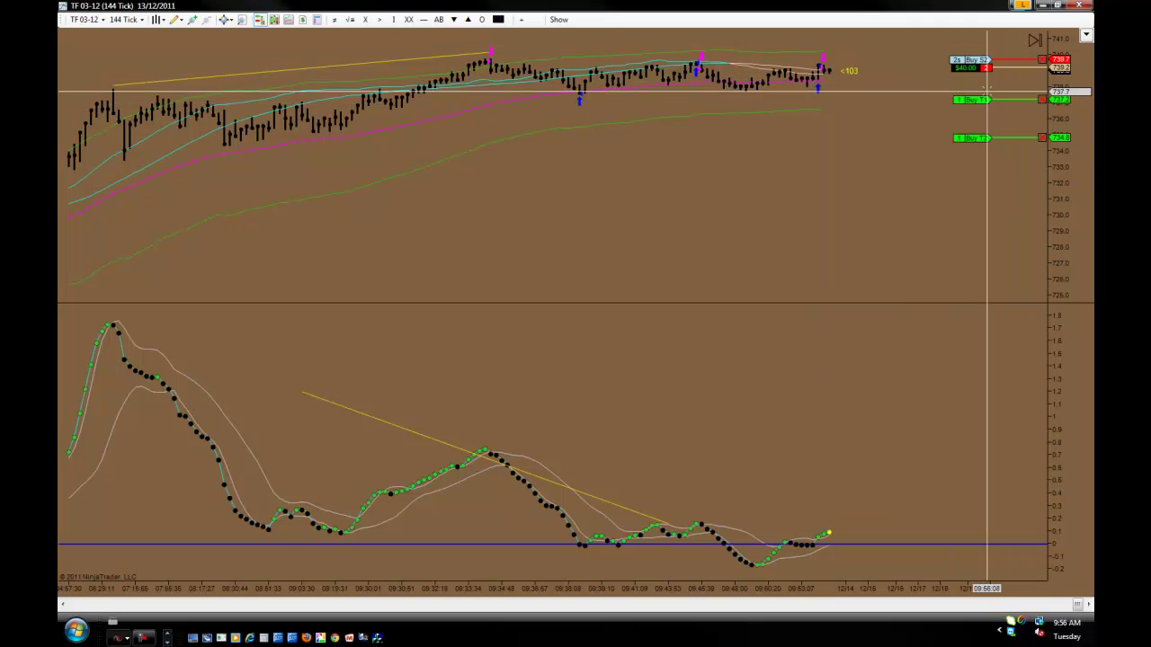
left_click(1062, 5)
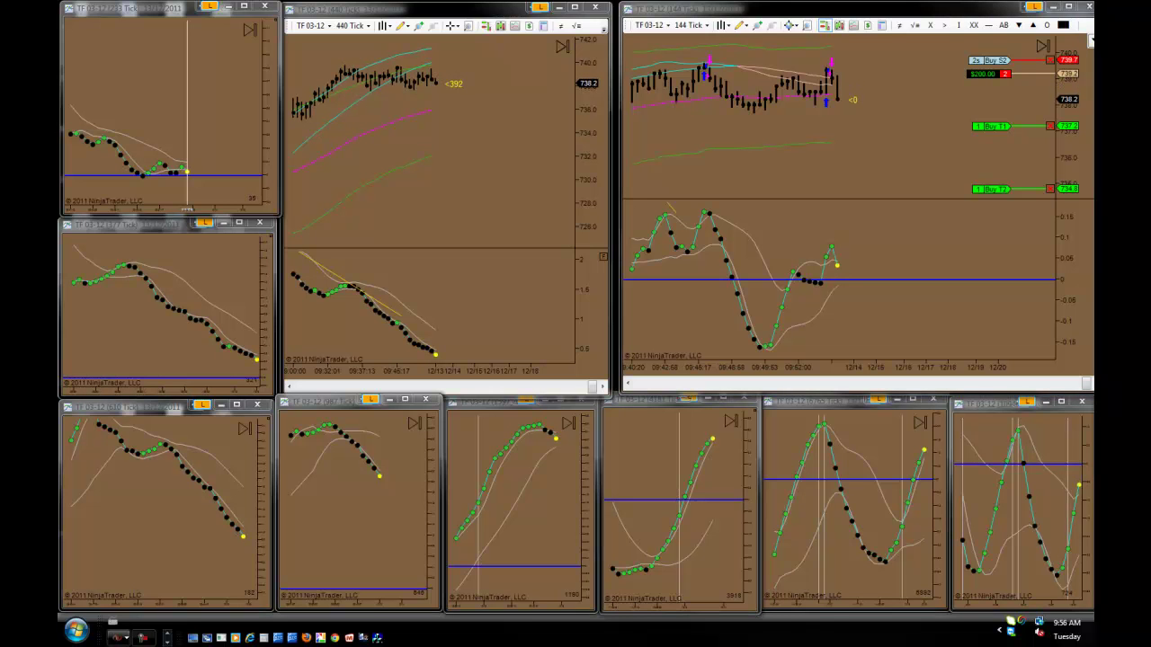
Maximize the 144-tick chart and stretch its price scale so the bars look taller.
left_click(1074, 9)
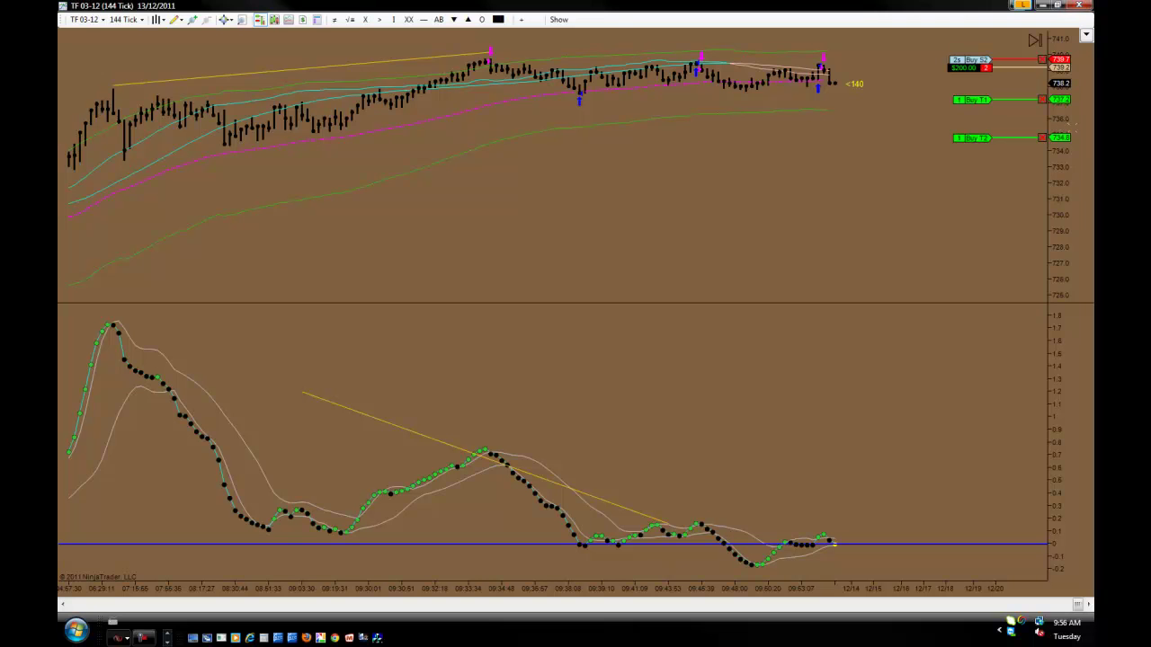
left_click_drag(1082, 63, 1082, 94)
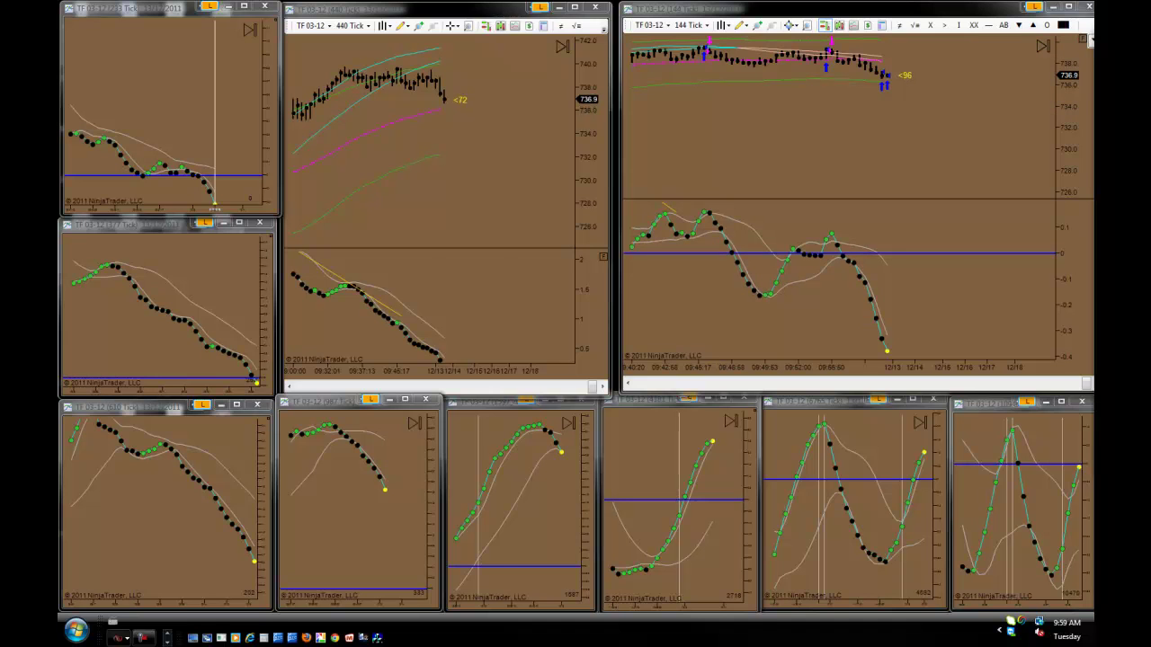
Open the TF 03-12 SuperDOM from the taskbar with the tiled charts restored behind it.
left_click(117, 637)
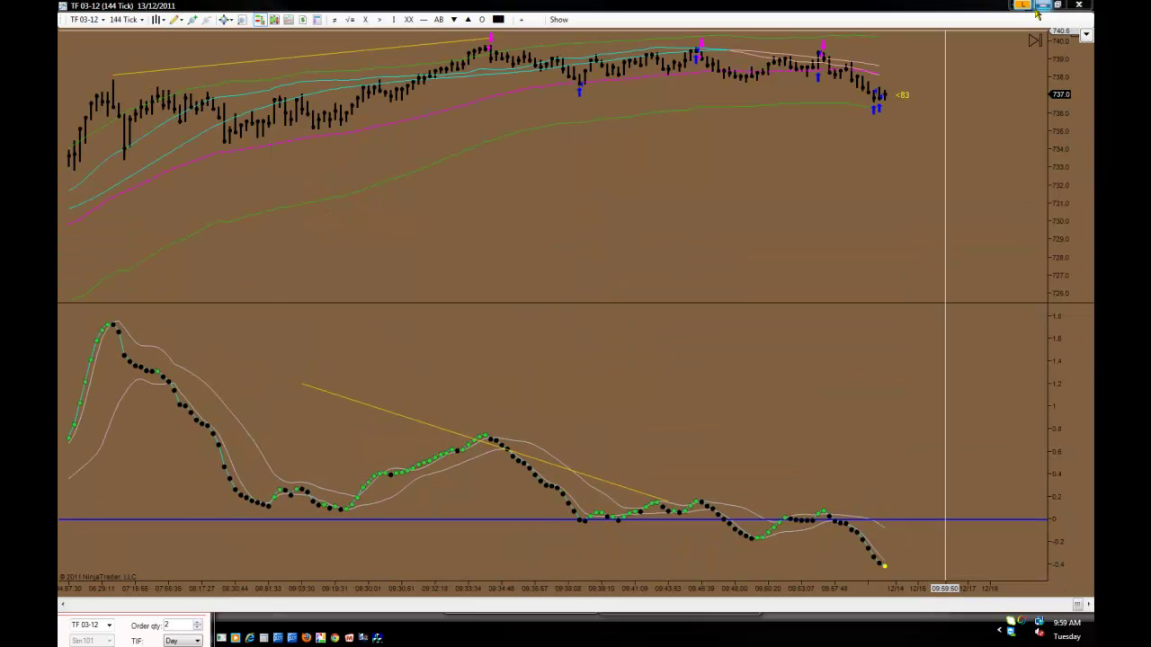
left_click(1058, 6)
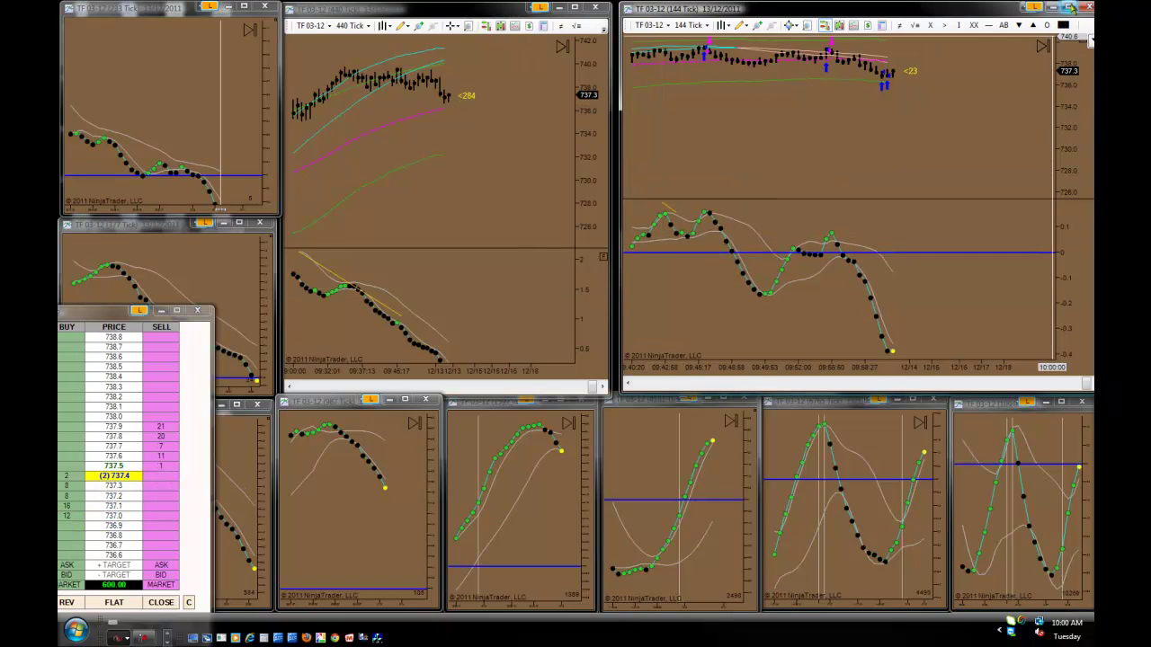
left_click(1071, 8)
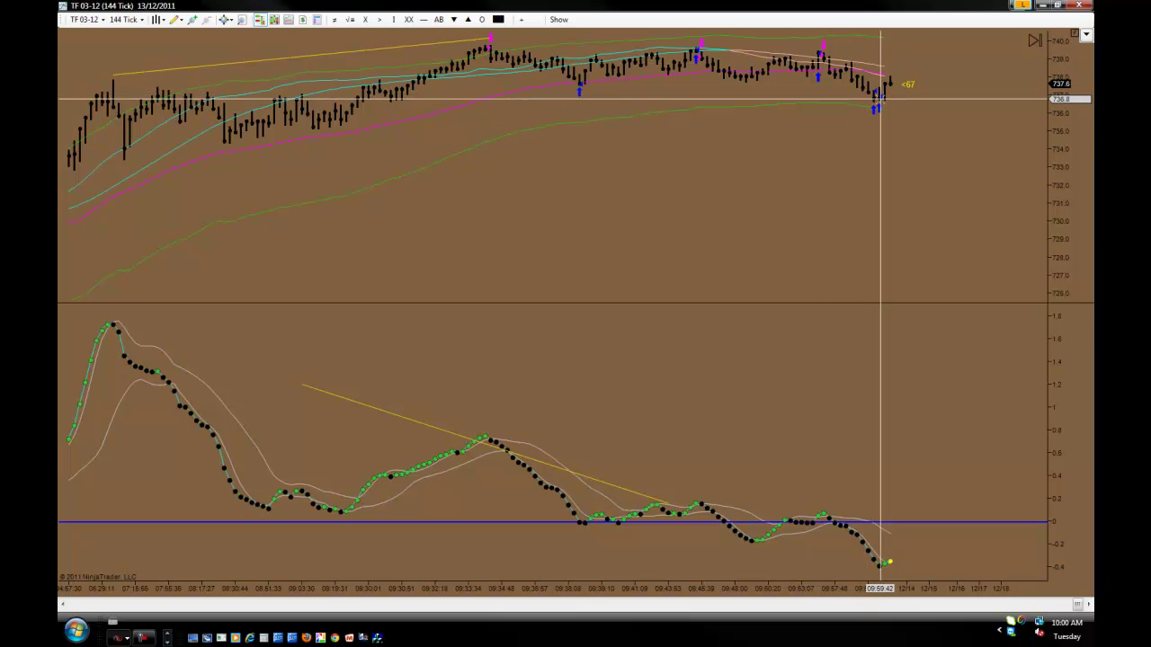
left_click(1058, 4)
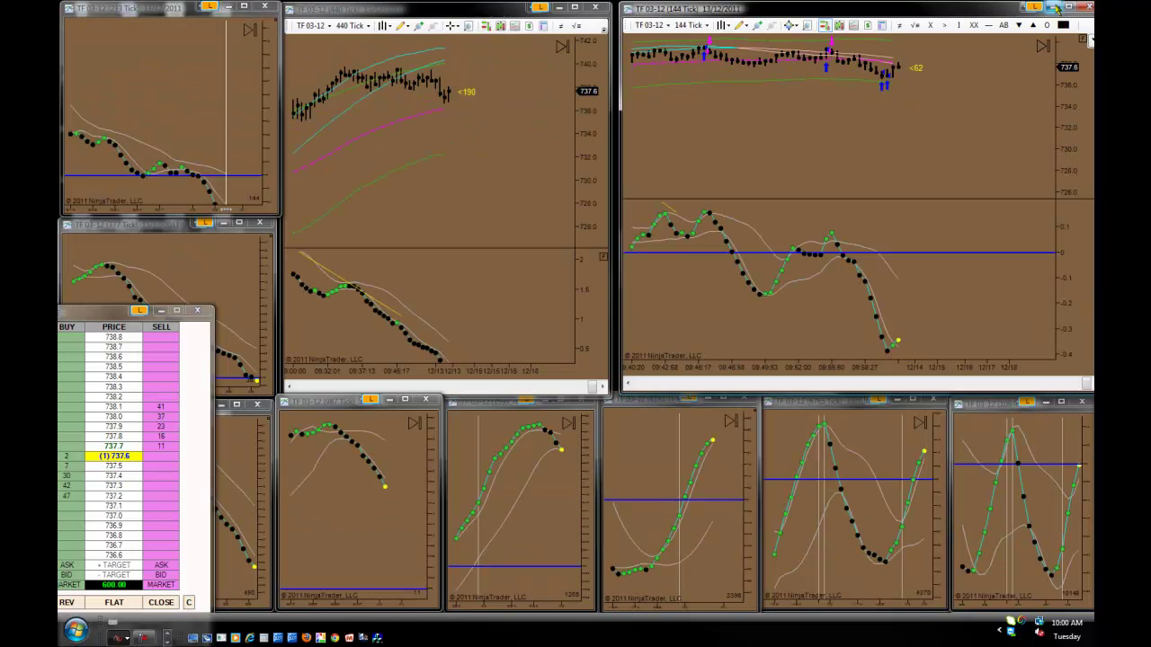